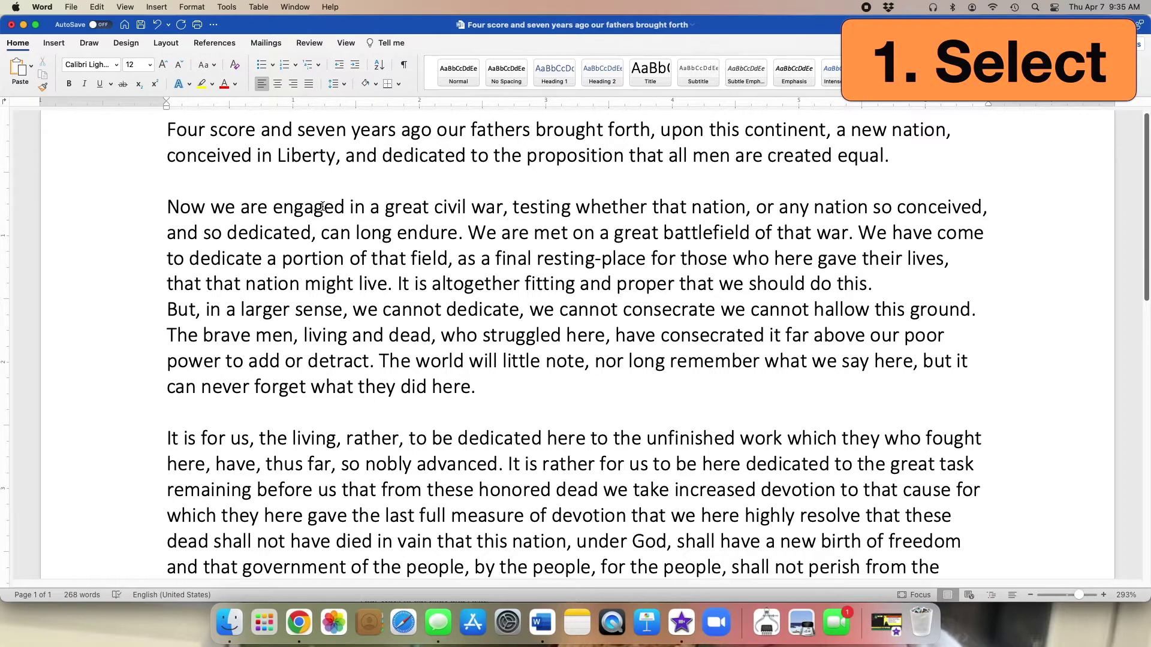
Select the word "engaged", the word "testing" and the phrase "can long endure. We are met on a great battlefield" one after another
double_click(322, 206)
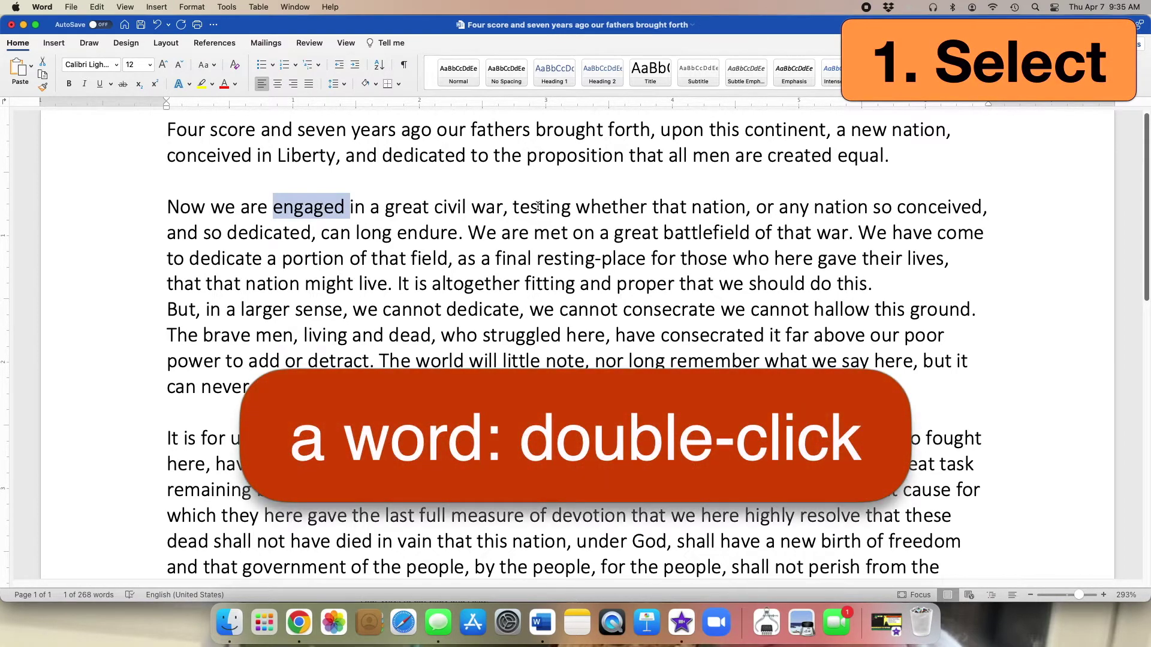
double_click(538, 206)
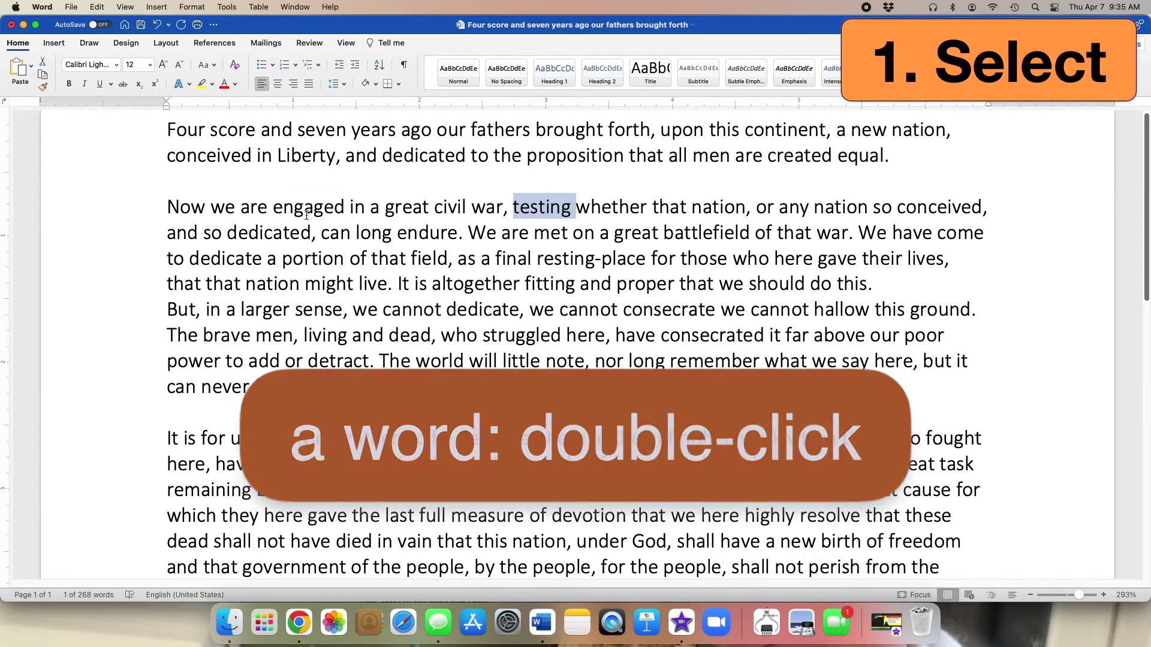
drag(321, 232, 758, 235)
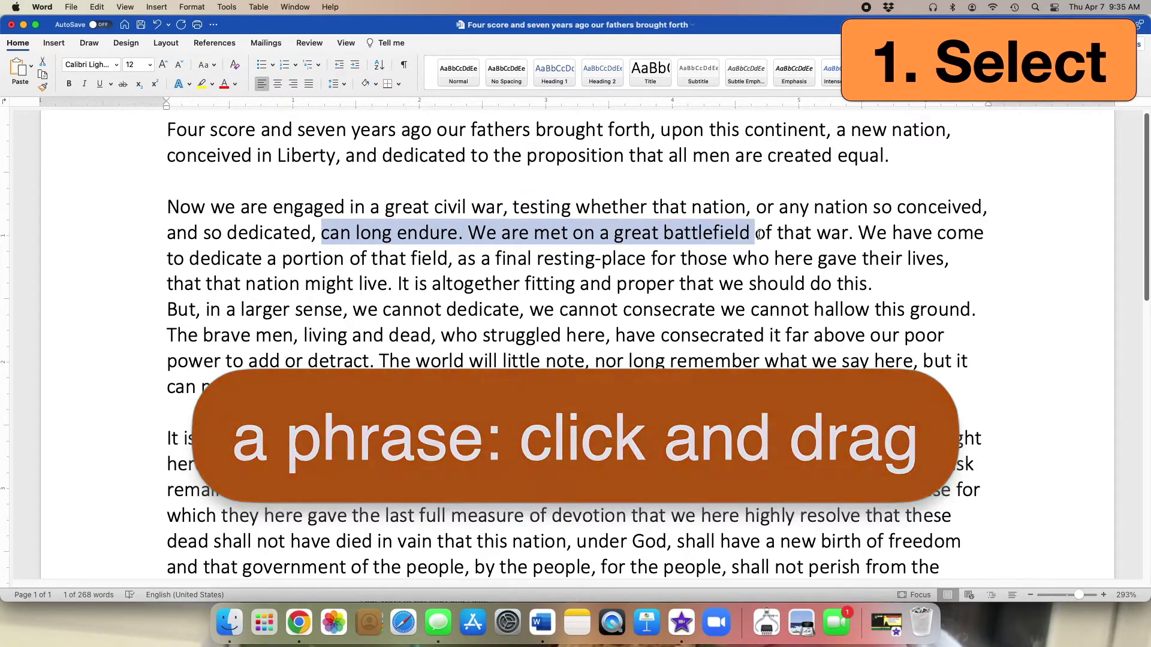
click(282, 366)
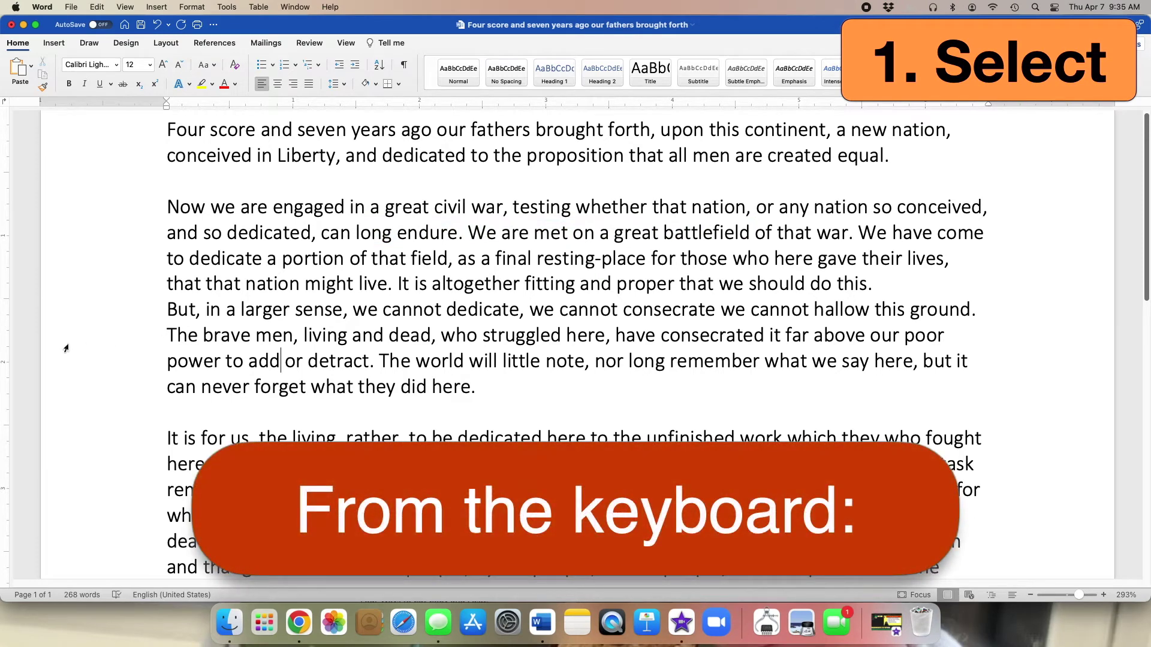
Select the text from "It is altogether fitting and proper" through "power to add or detract." in the second paragraph
click(404, 284)
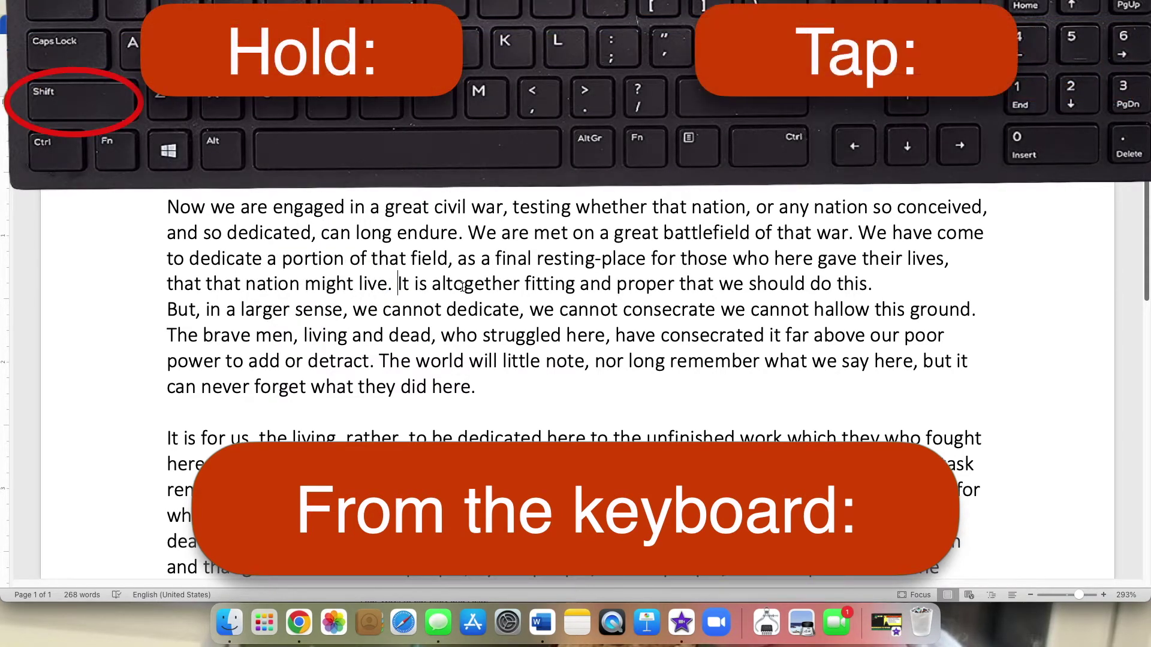
key(shift+Right)
key(shift+Right)
key(shift+Right)
key(shift+Right)
key(shift+Right)
key(shift+Right)
key(shift+Right)
key(shift+Right)
key(shift+Right)
key(shift+Right)
key(shift+Right)
key(shift+Right)
key(shift+Right)
key(shift+Right)
key(shift+Right)
key(shift+Right)
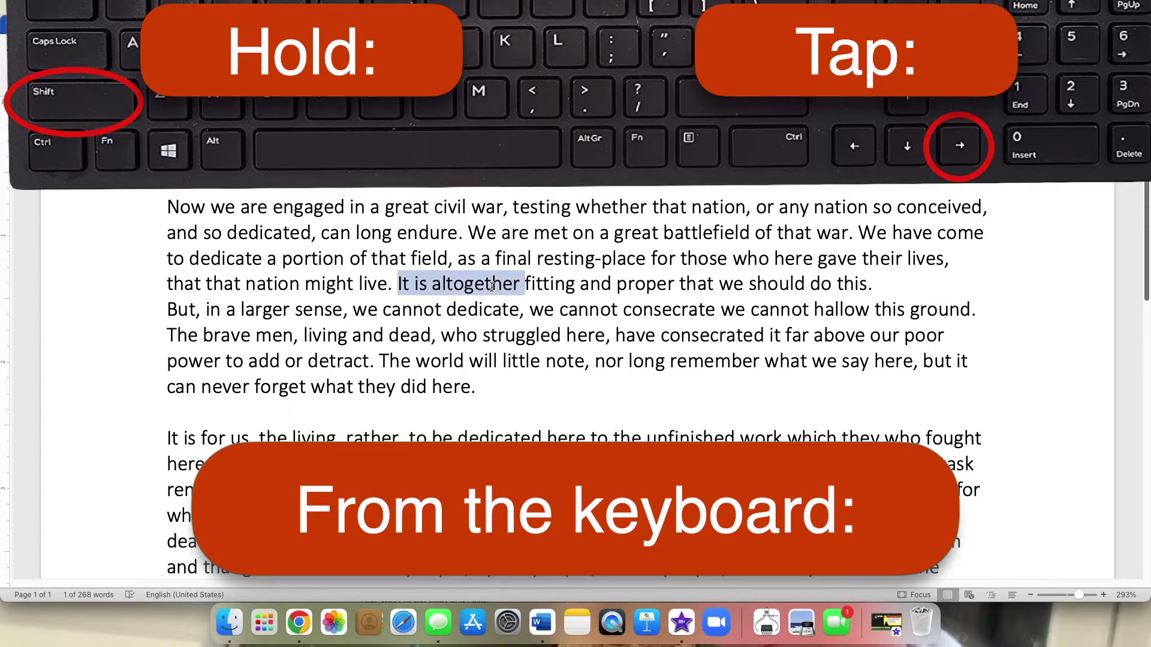
key(shift+Right)
key(shift+Right)
key(shift+Right)
key(shift+Down)
key(shift+Down)
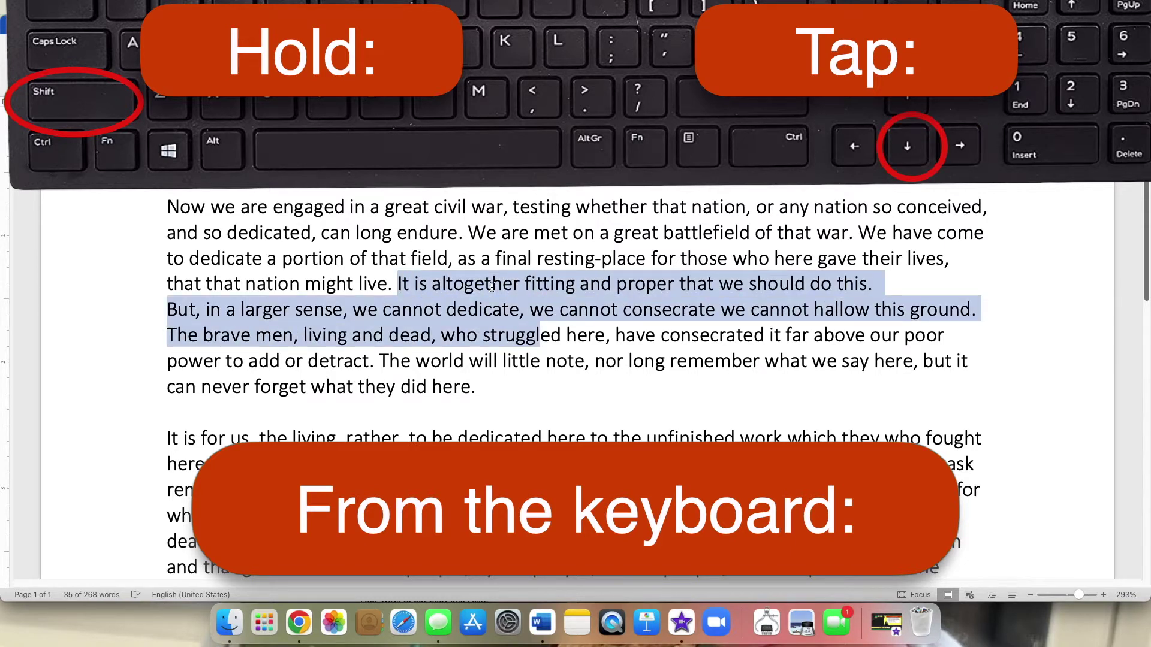
key(shift+Down)
key(shift+Left)
key(shift+Left)
key(shift+Left)
key(shift+Left)
key(shift+Left)
key(shift+Left)
key(shift+Left)
key(shift+Left)
key(shift+Left)
key(shift+Left)
key(shift+Left)
key(shift+Left)
key(shift+Left)
key(shift+Left)
key(shift+Left)
key(shift+Left)
key(shift+Left)
key(shift+Left)
key(shift+Left)
key(shift+Left)
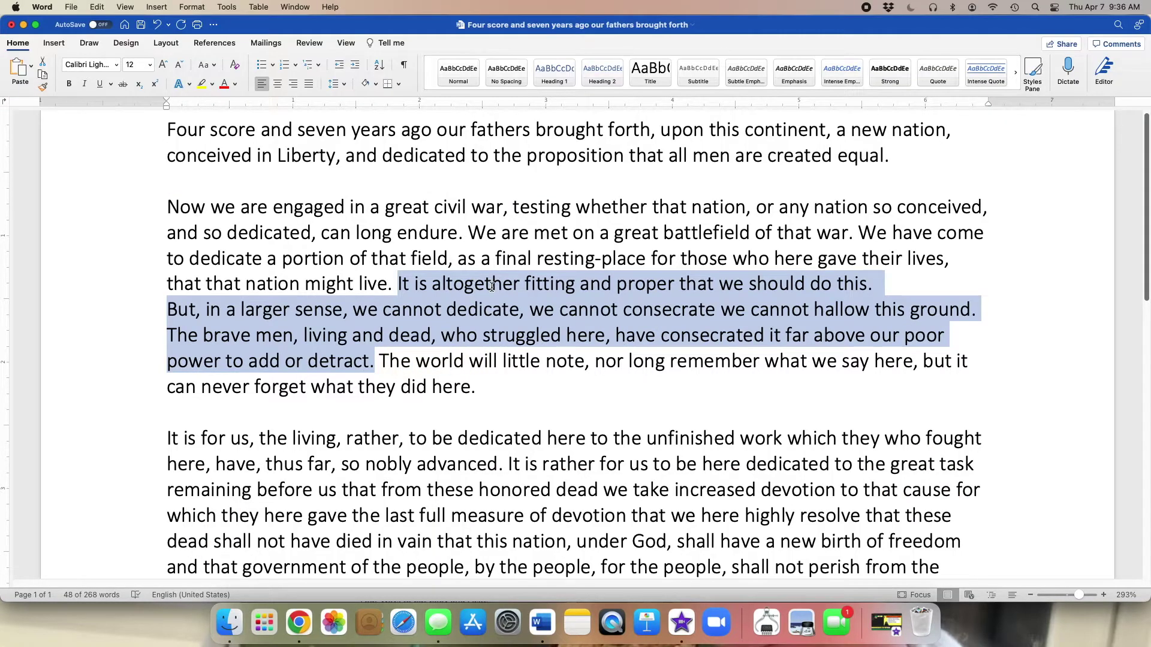
Select the entire text of the document
click(99, 8)
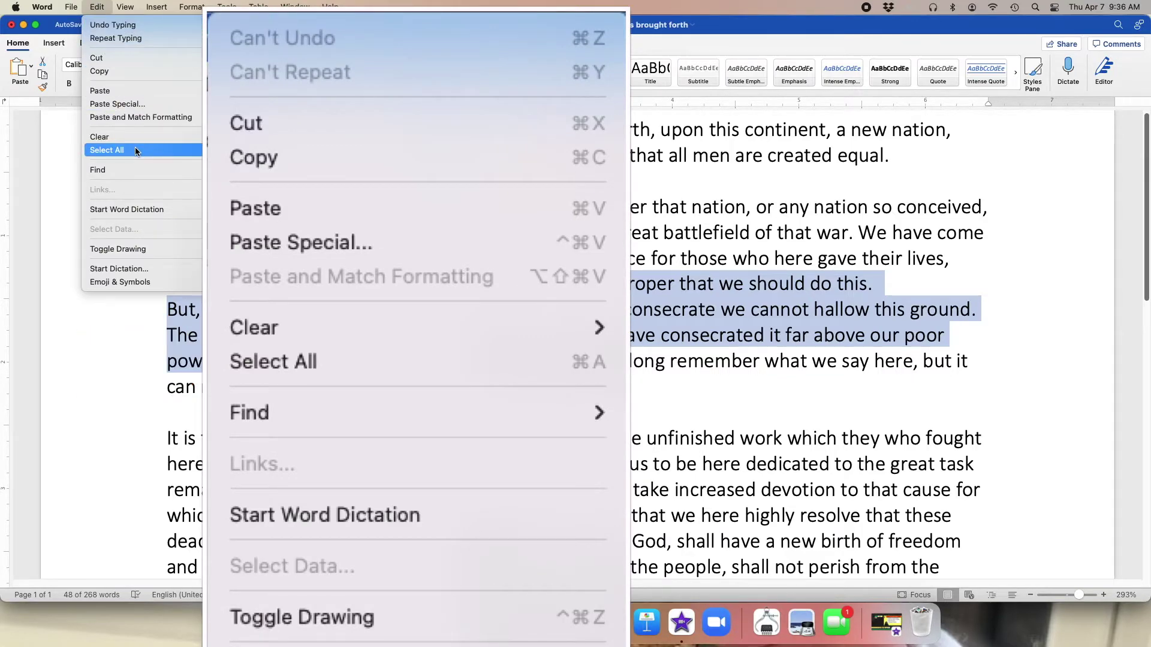
click(135, 150)
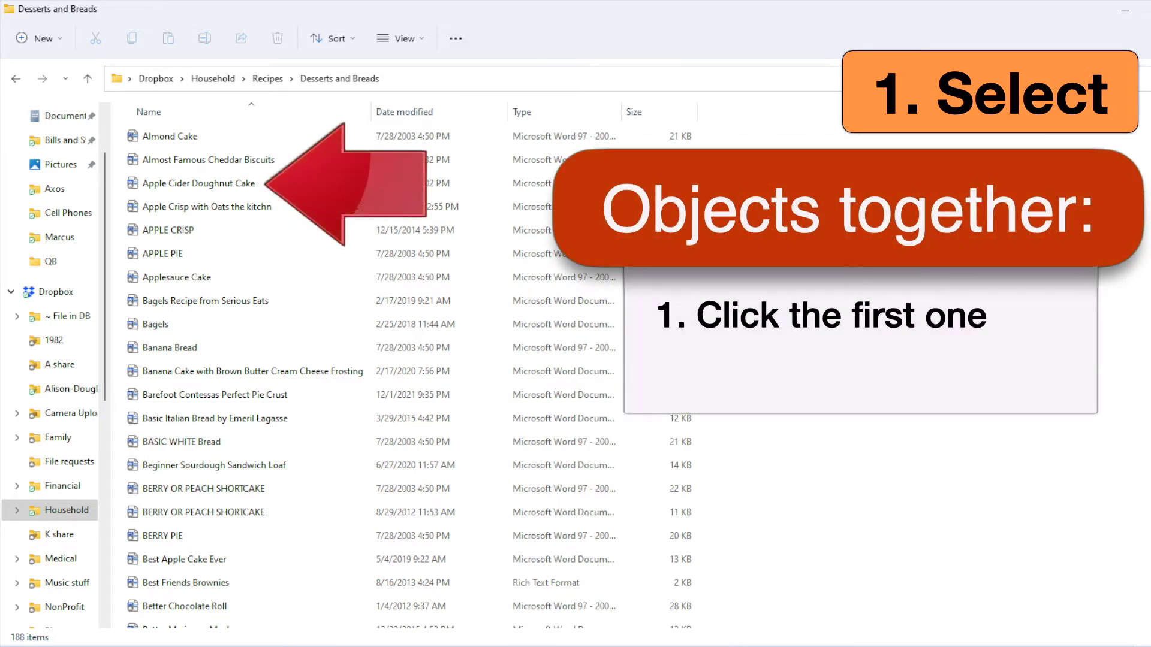
In File Explorer's Desserts and Breads folder, select the consecutive files from Apple Cider Doughnut Cake through Applesauce Cake
click(198, 183)
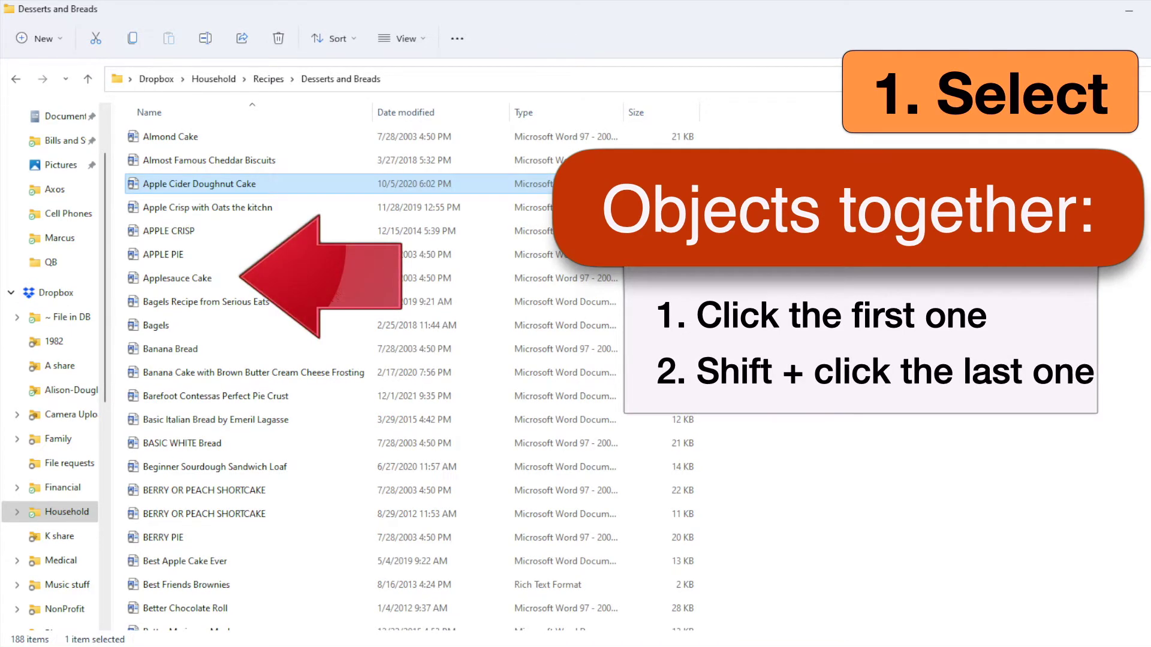
shift+click(178, 278)
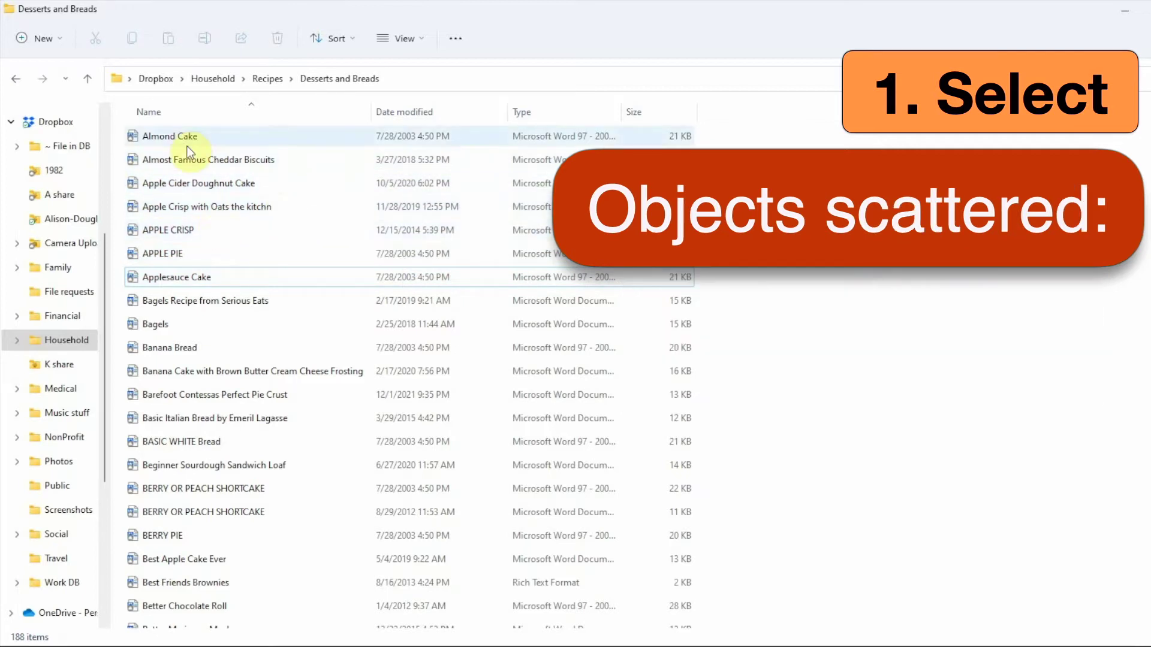
Select Almost Famous Cheddar Biscuits, Bagels Recipe from Serious Eats, Bagels, BASIC WHITE Bread and Beginner Sourdough Sandwich Loaf together, and clear the selection
click(199, 161)
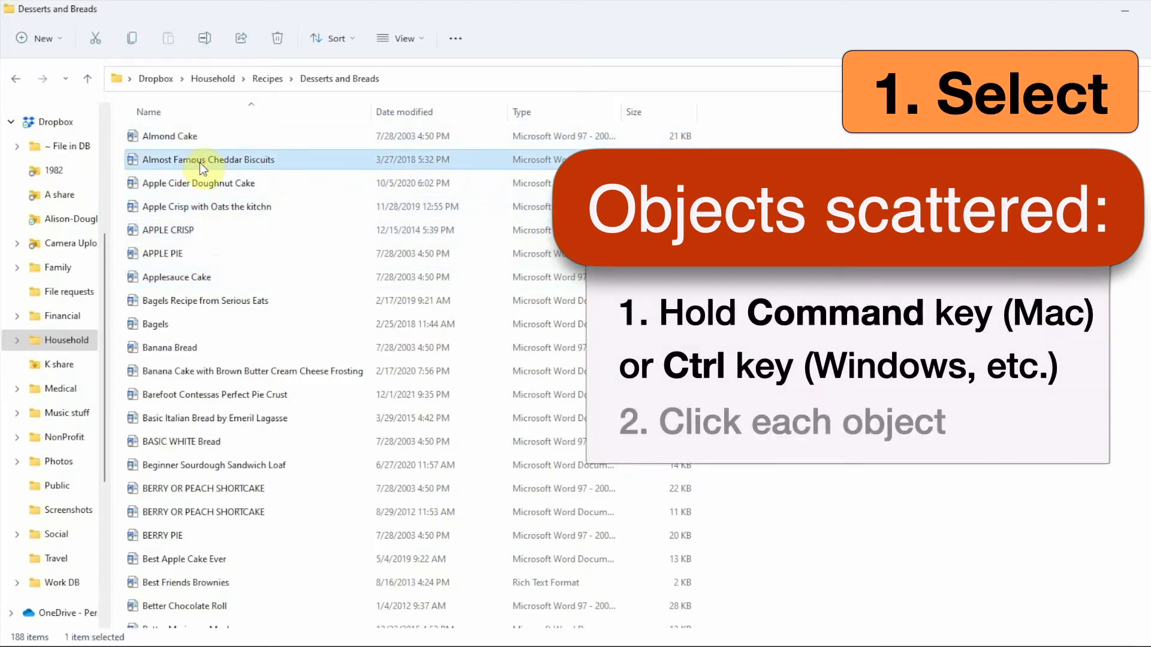
ctrl+click(218, 304)
ctrl+click(199, 324)
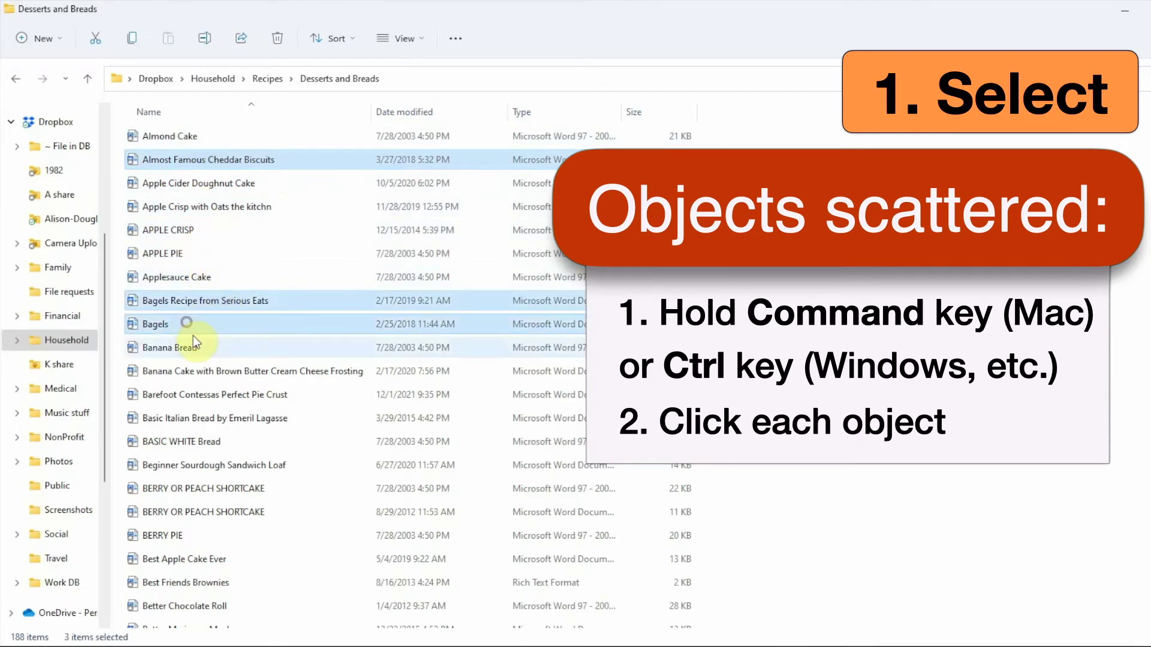
ctrl+click(208, 417)
ctrl+click(210, 440)
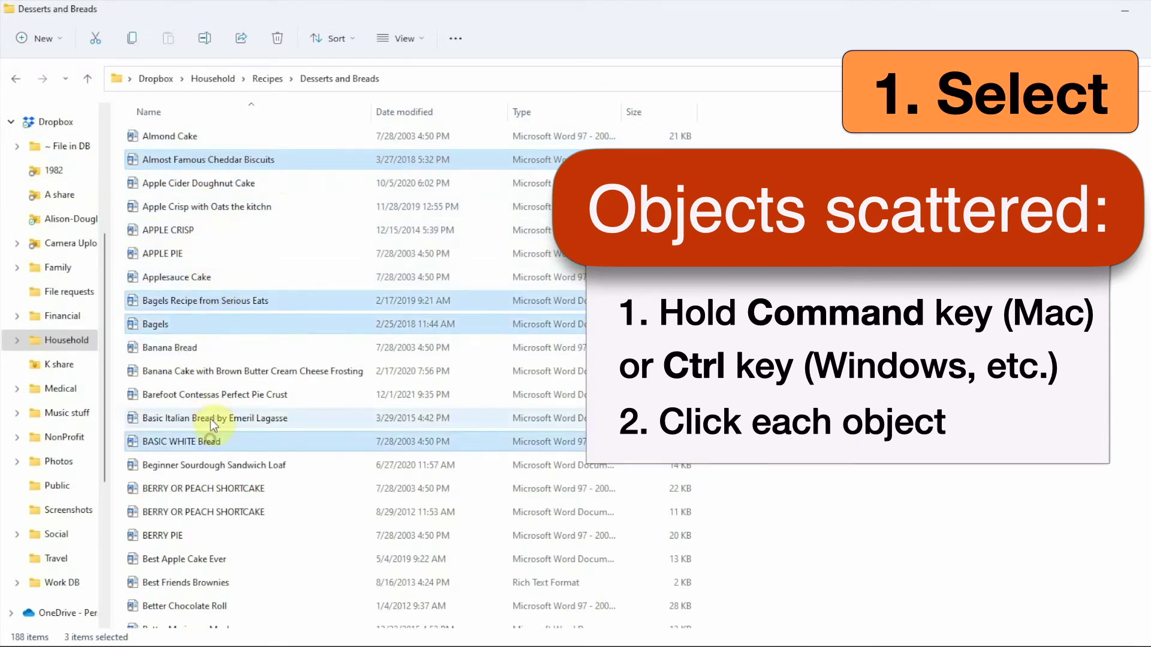
ctrl+click(230, 464)
click(881, 244)
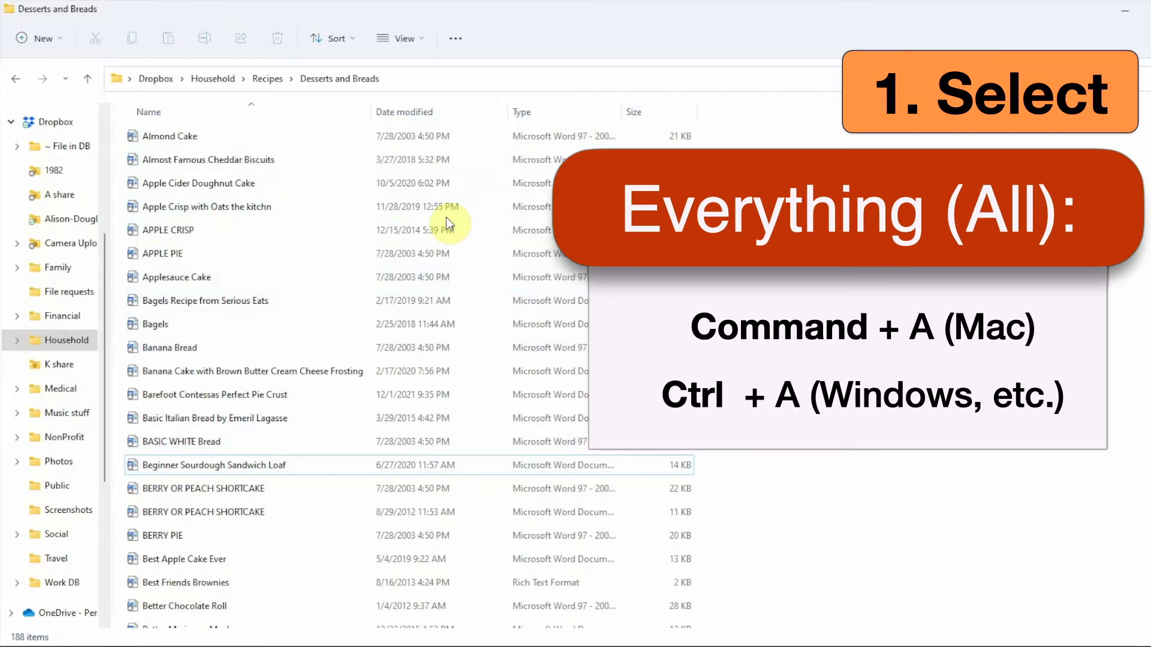
Select every file in the Desserts and Breads folder and look through the list to check the selection
key(ctrl+a)
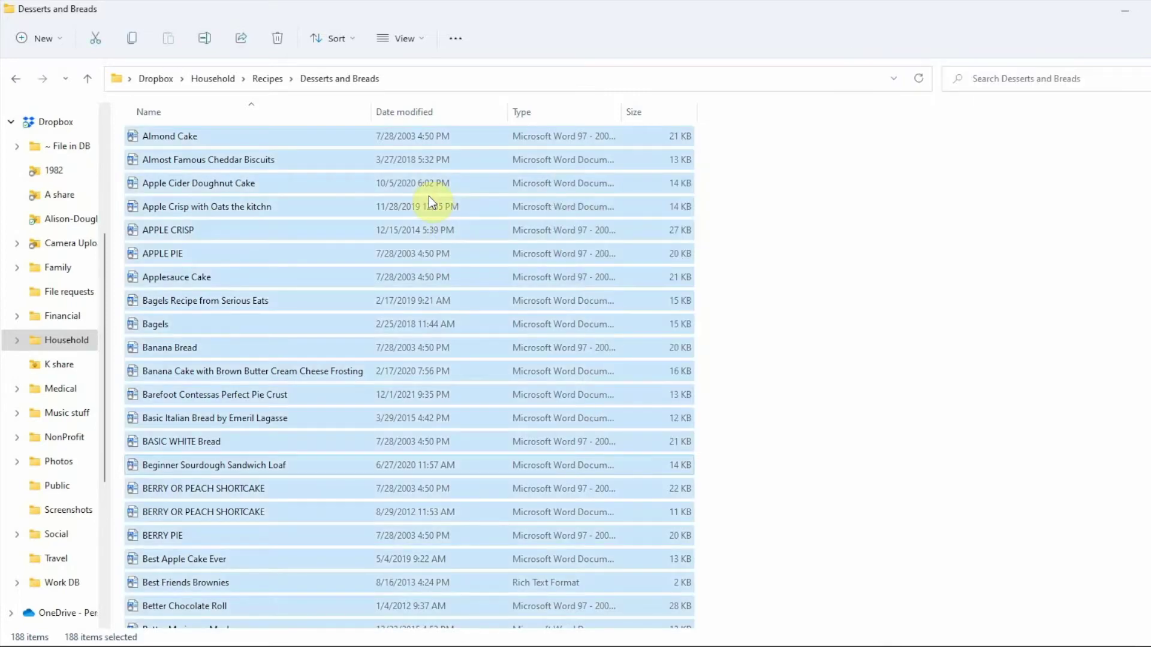
scroll(787, 275, down, 4)
scroll(787, 275, down, 20)
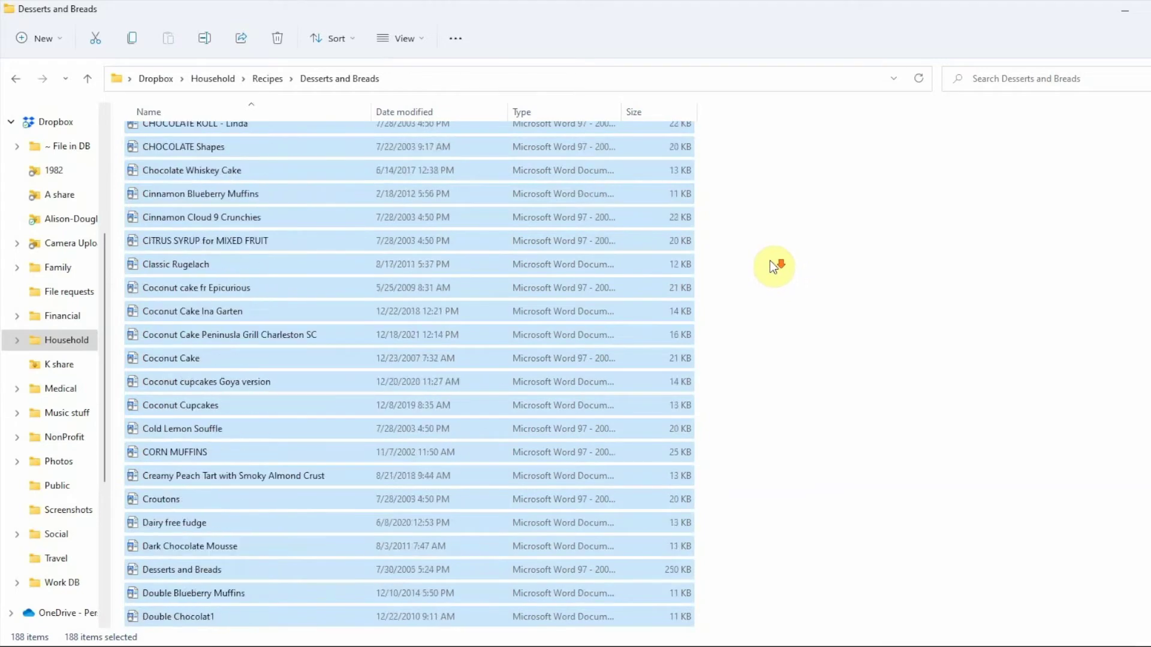
scroll(770, 264, down, 8)
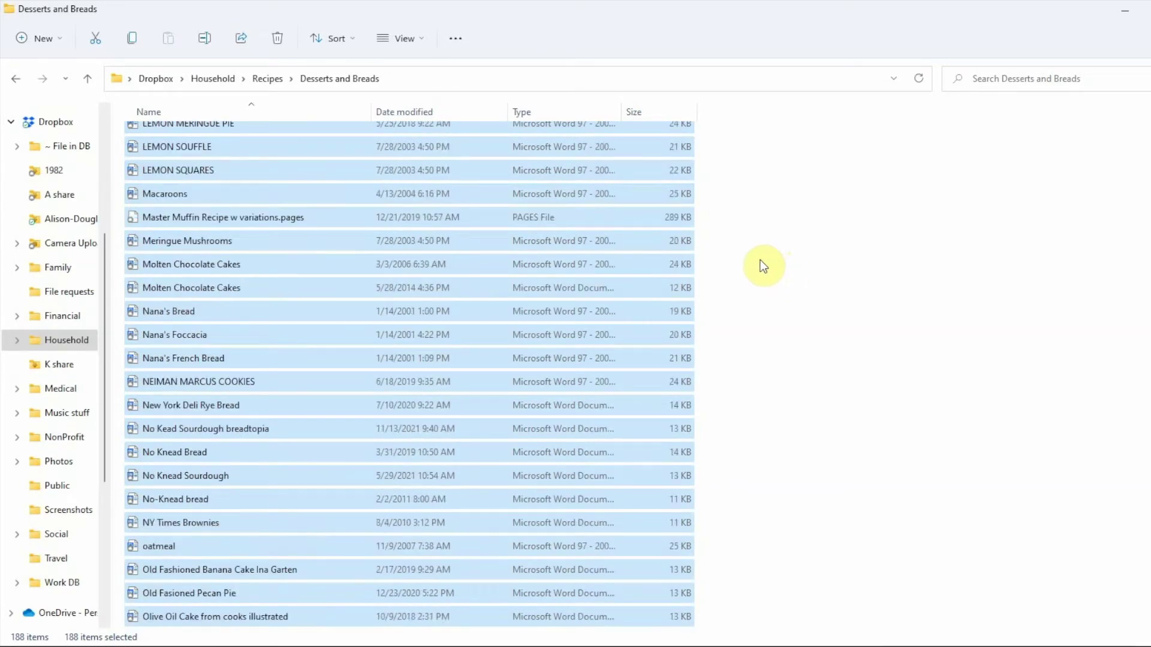
scroll(761, 263, up, 3)
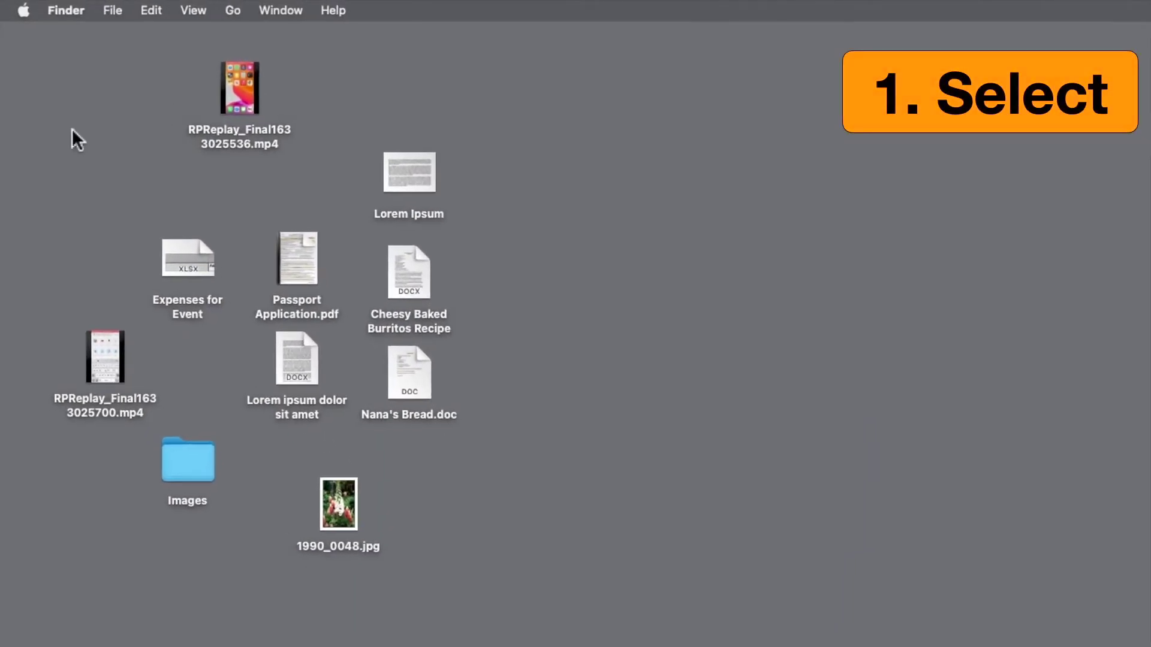
On the Mac desktop, select Expenses for Event, Passport Application.pdf, Lorem ipsum dolor sit amet and RPReplay_Final1633025700.mp4 as one group, and clear the selection
drag(114, 204, 349, 426)
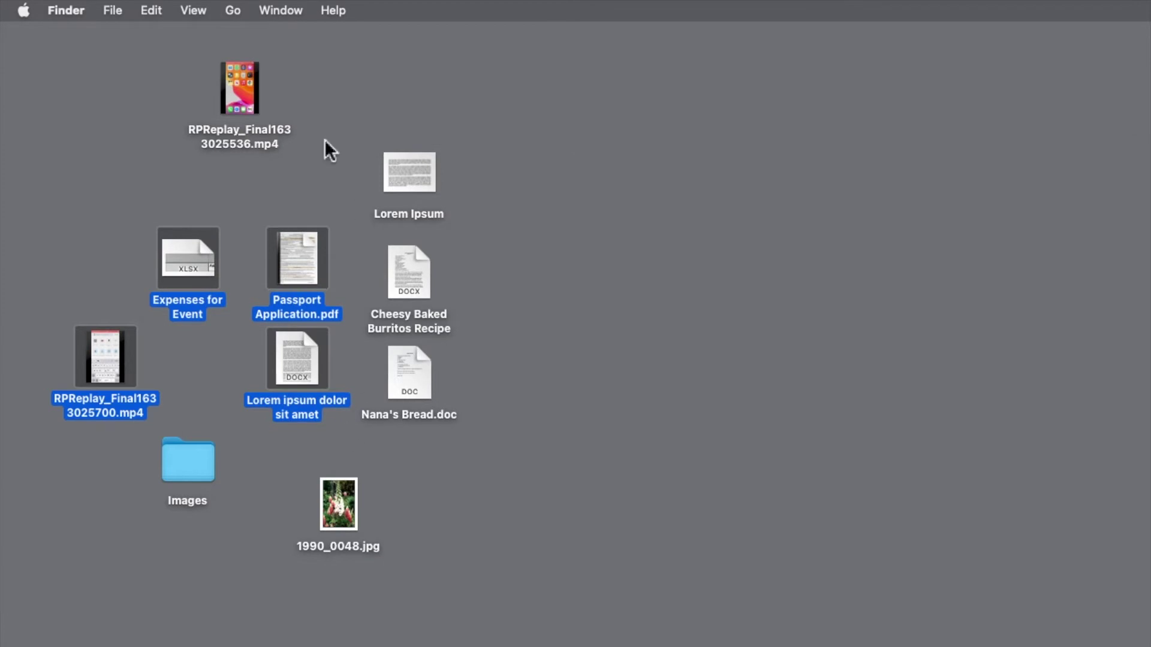
click(123, 103)
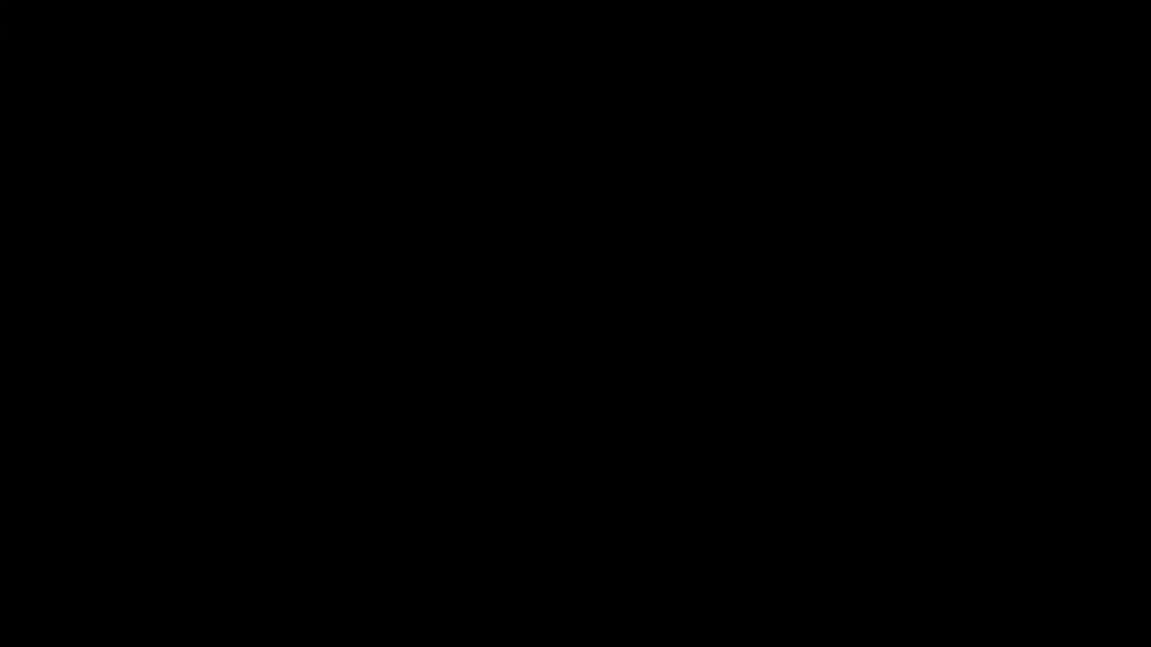
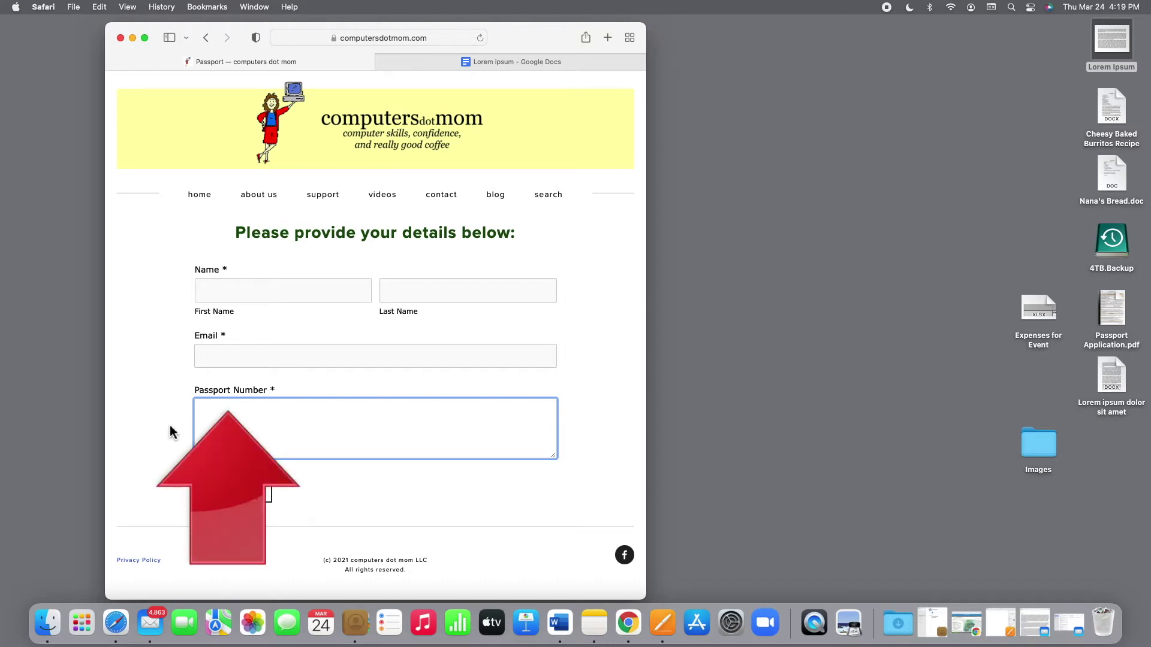
Open the Contacts app and place its window beside the web form
click(365, 628)
drag(220, 97, 801, 84)
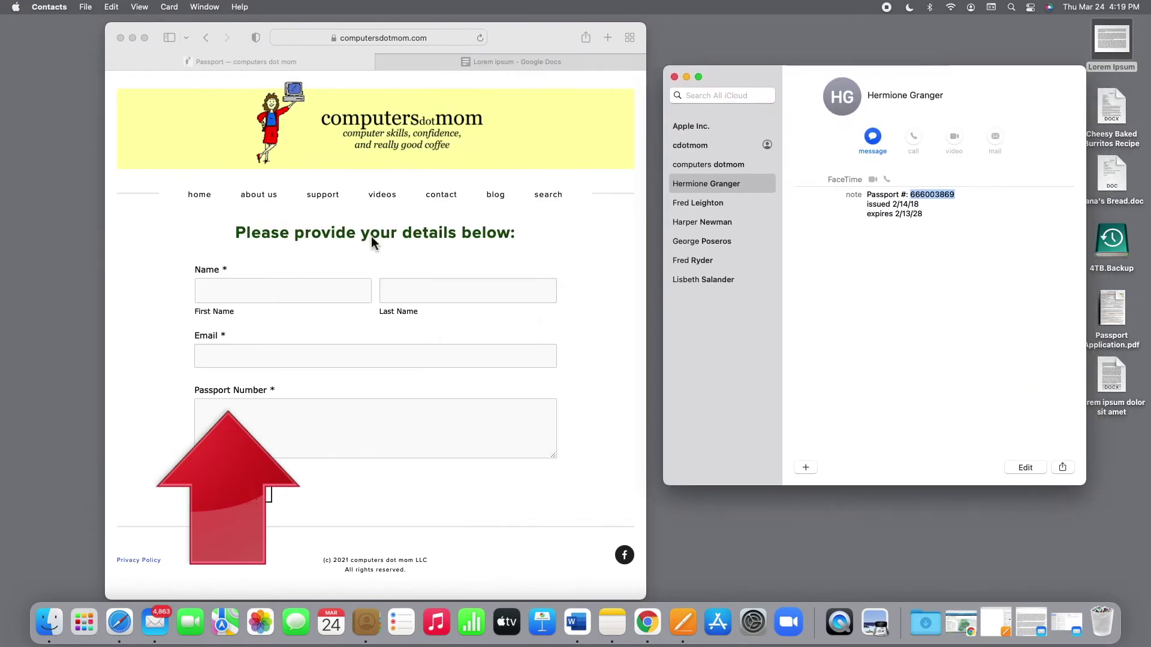
Fill in the person's first and last name on the Safari web form, skipping Email to reach the Passport Number field
click(221, 293)
text(Hermione)
key(Tab)
text(Granger)
key(Tab)
key(Tab)
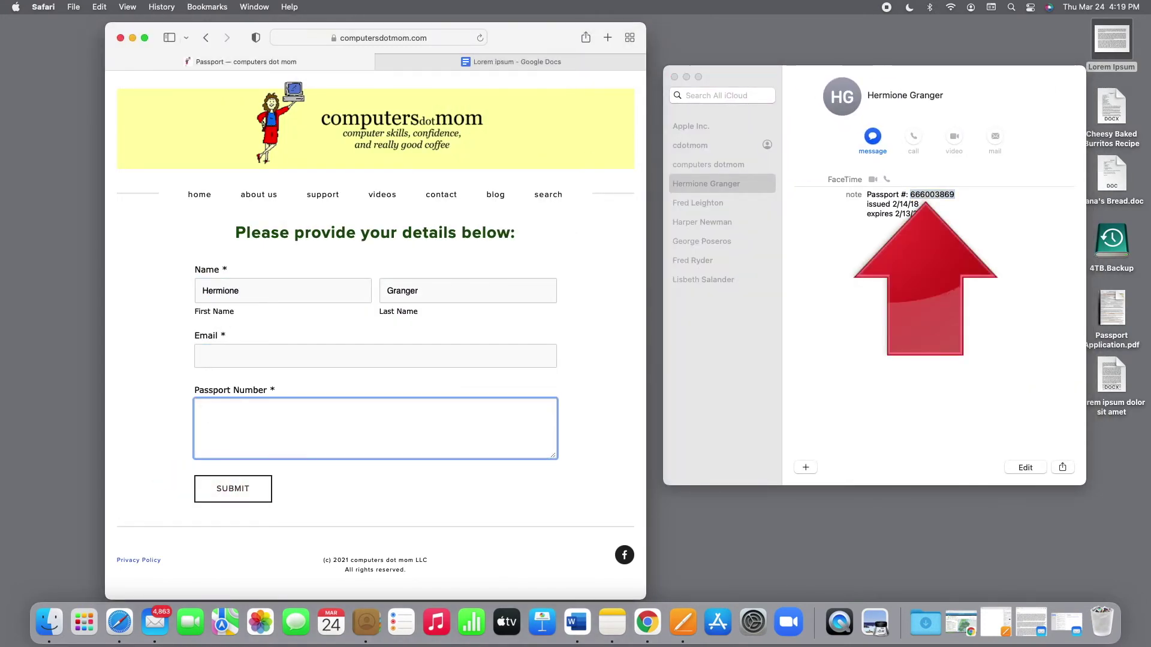
Copy the passport number from the contact's note in Contacts and paste it into the web form's Passport Number field
click(940, 192)
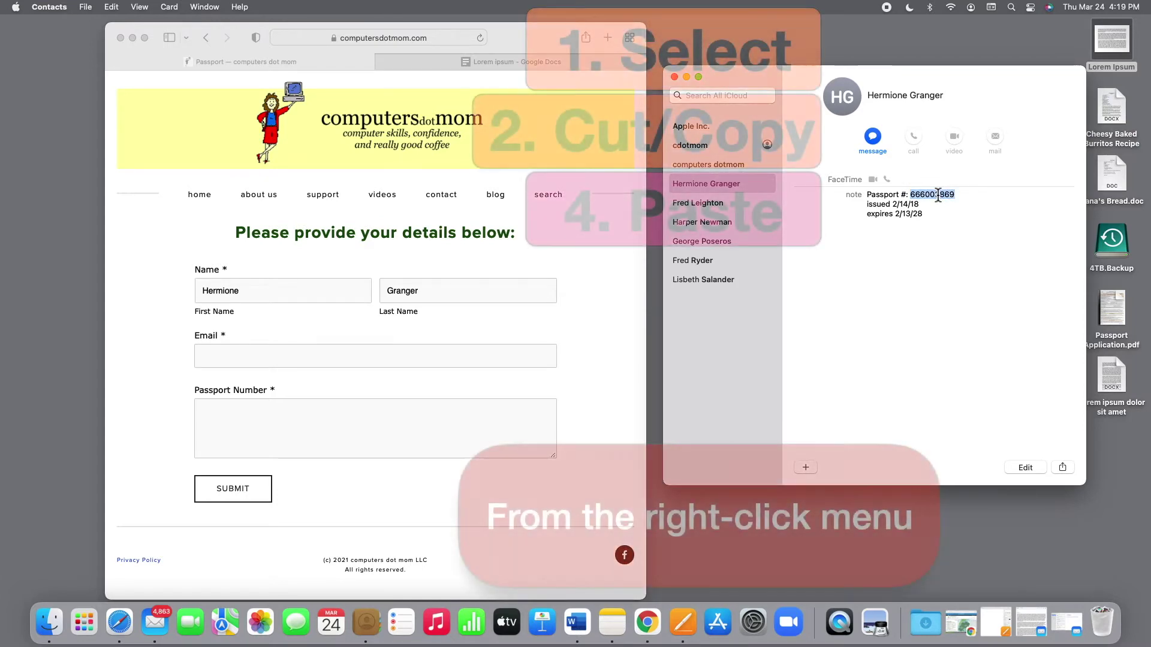
right_click(938, 195)
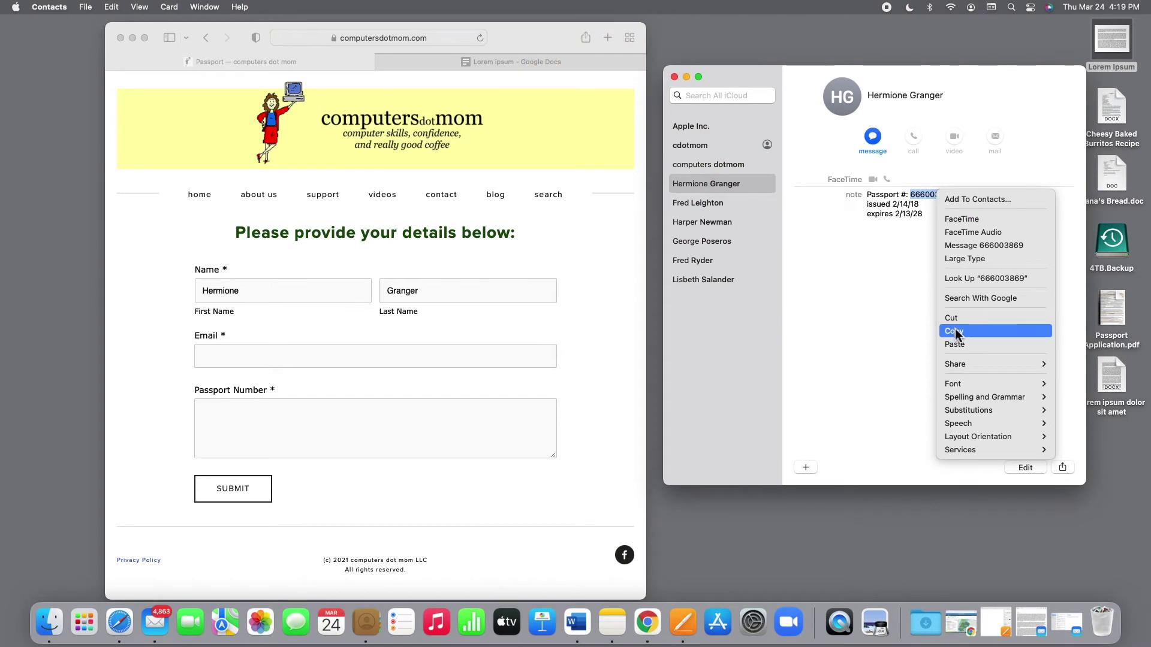
click(955, 331)
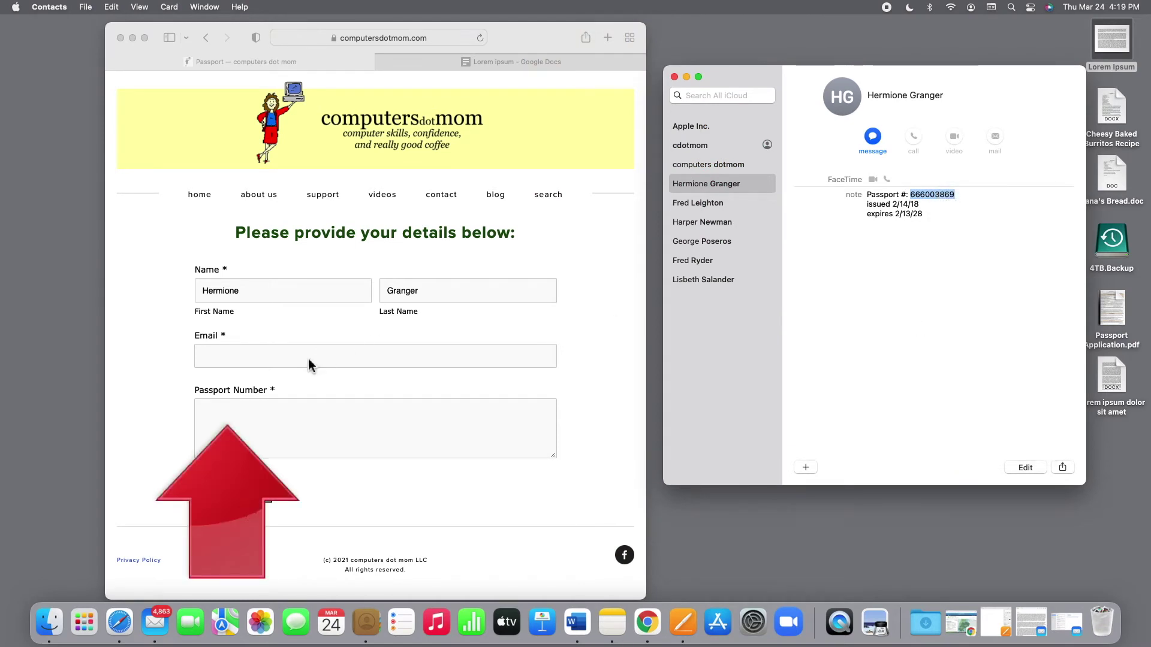
click(270, 420)
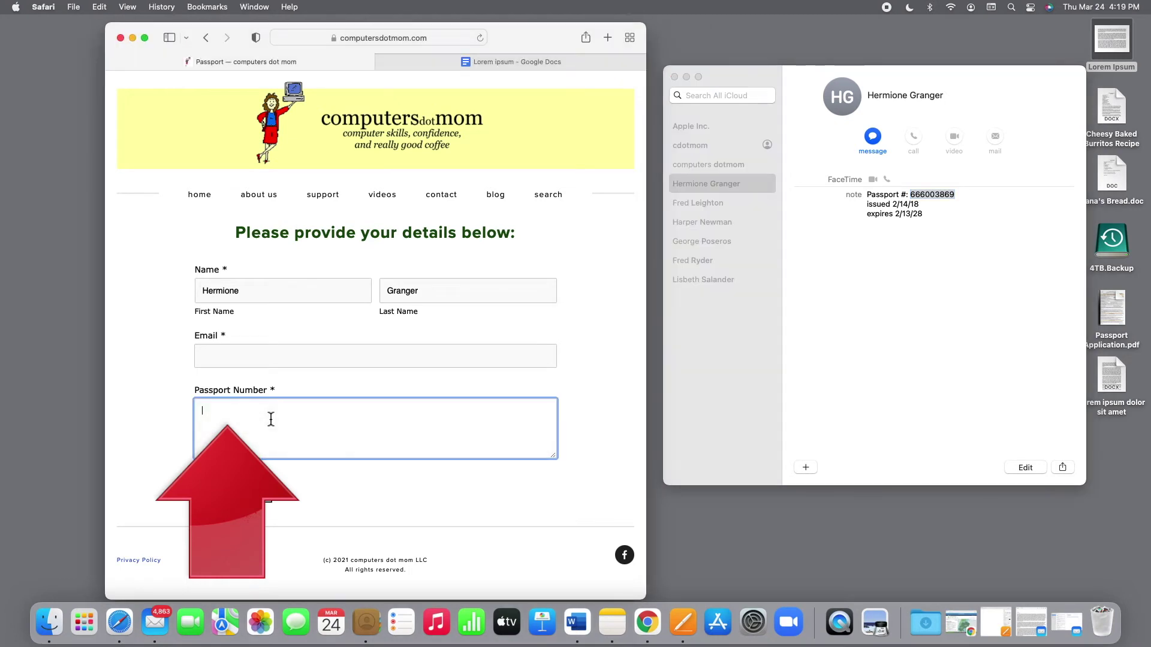
right_click(263, 421)
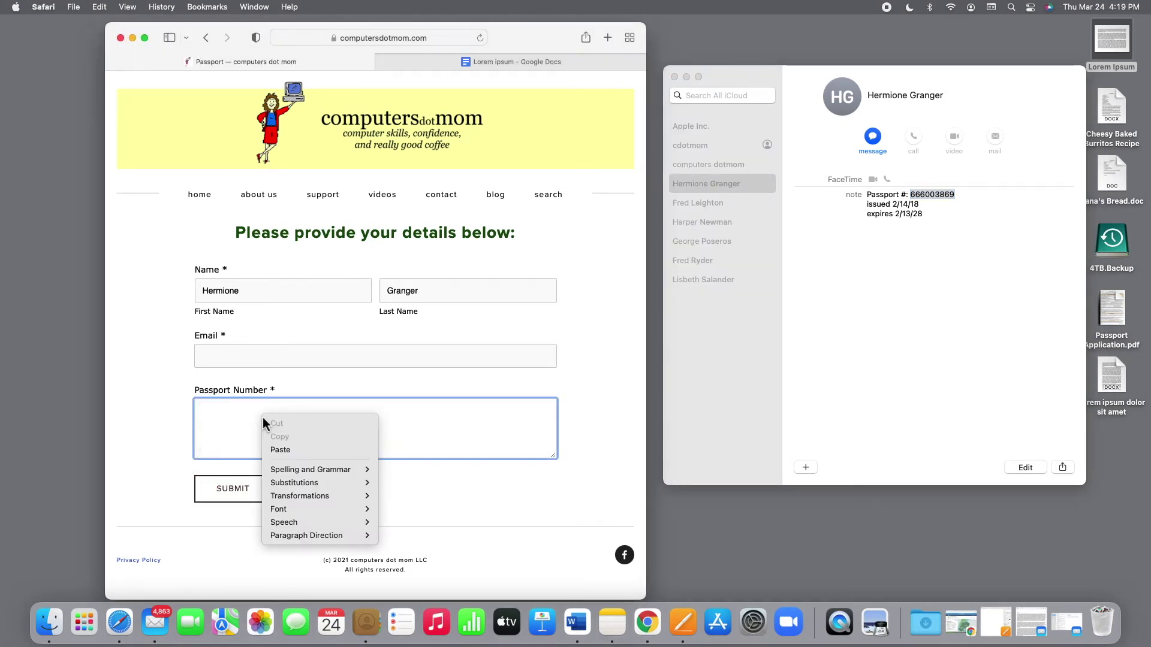
click(286, 450)
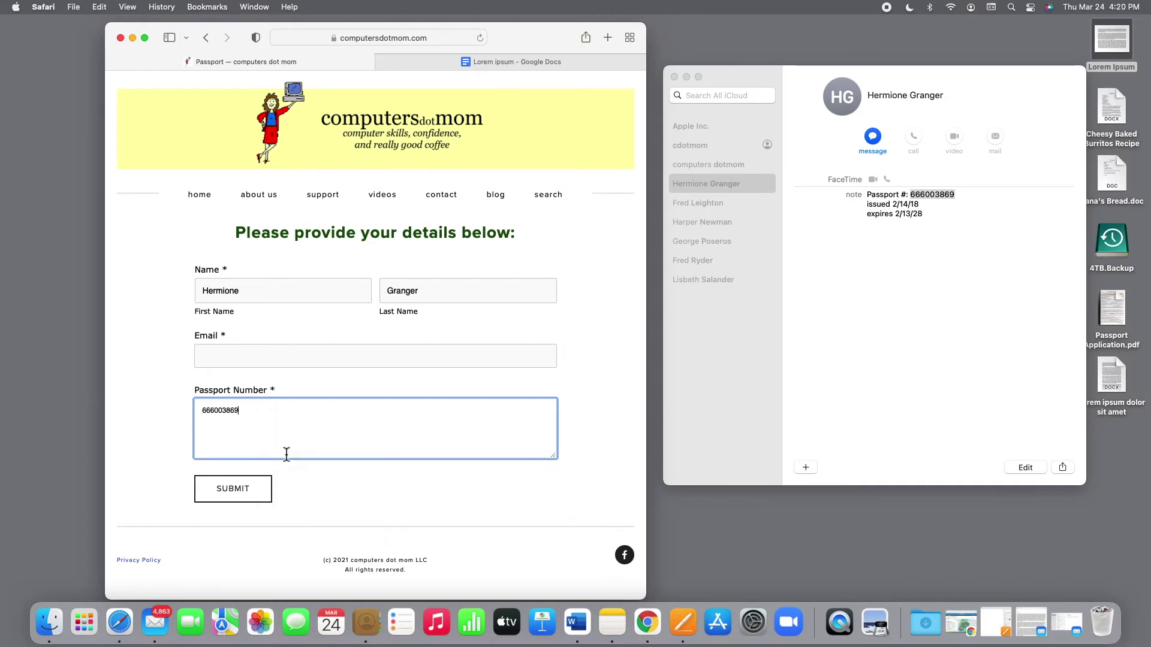